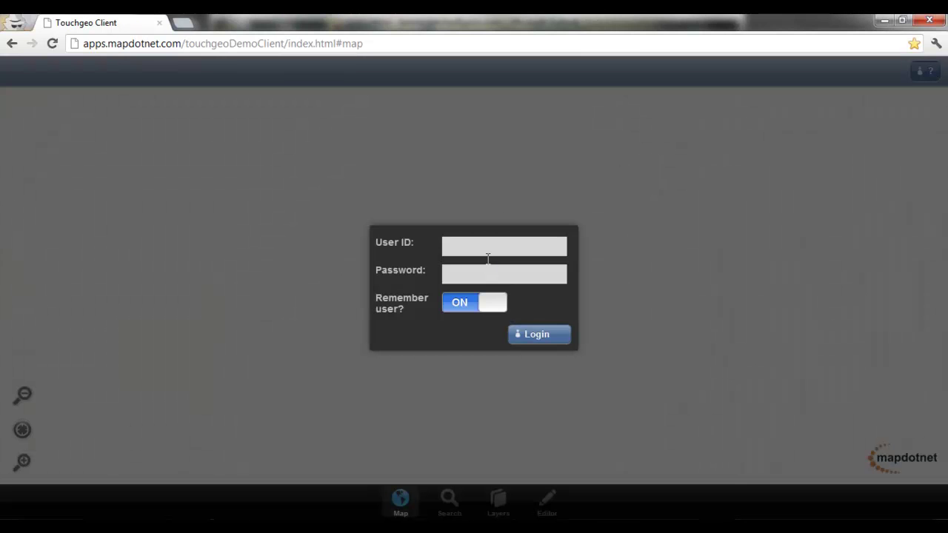
Step: Log in with the demo user ID and password to load the Tallahassee aerial map
{"action": "left_click", "coordinate": [488, 249]}
{"action": "type", "text": "isc"}
{"action": "key", "text": "Tab"}
{"action": "type", "text": "isc"}
{"action": "left_click", "coordinate": [536, 339]}
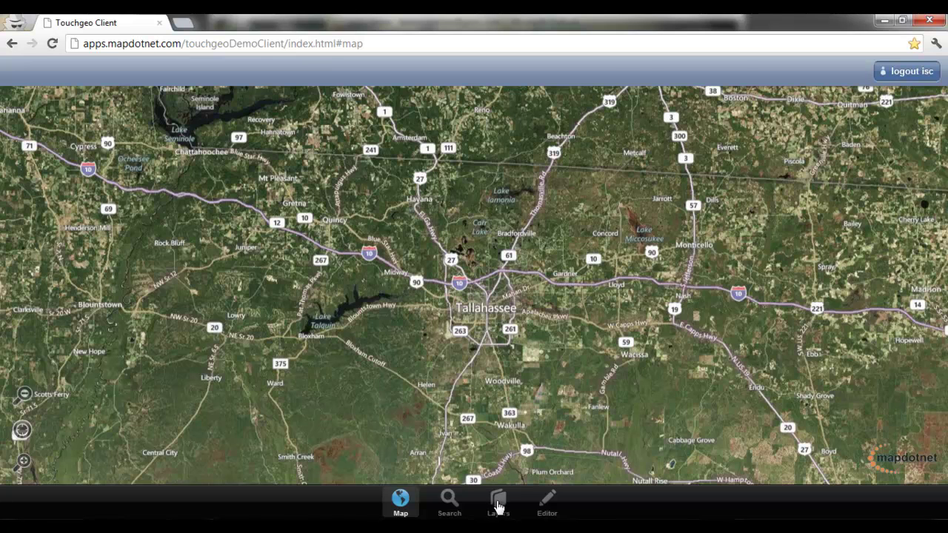
Step: Browse the Search, Layers and Editor tabs, then toggle Bing aerial view off and back on
{"action": "left_click", "coordinate": [460, 505]}
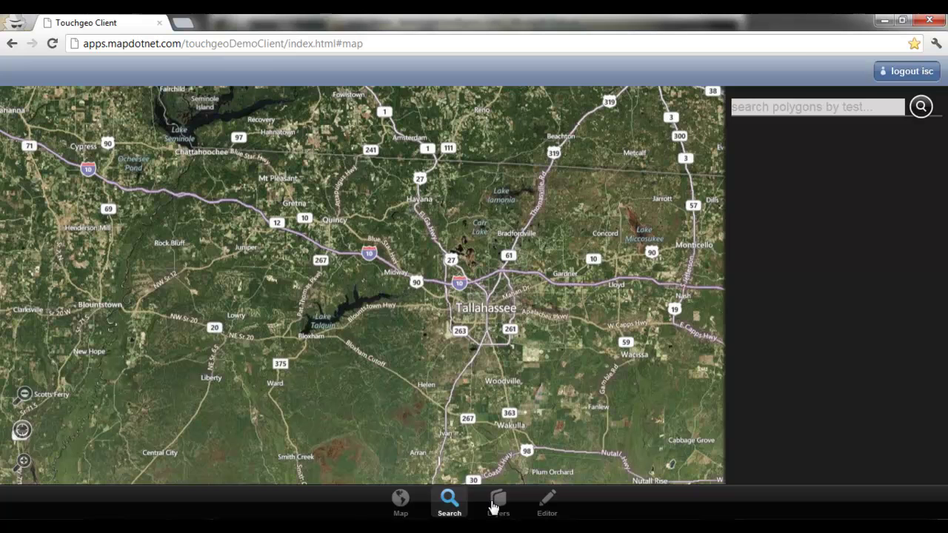
{"action": "left_click", "coordinate": [494, 506]}
{"action": "left_click", "coordinate": [548, 505]}
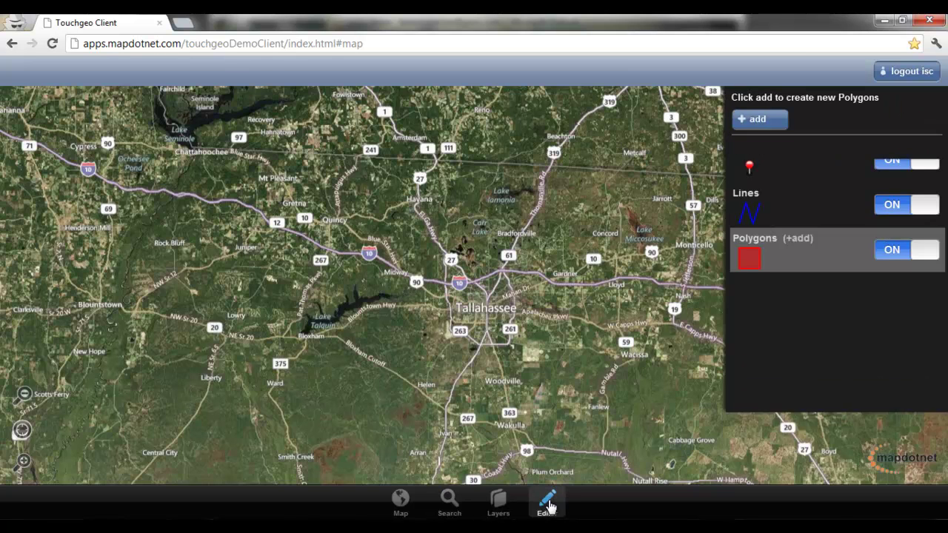
{"action": "left_click", "coordinate": [499, 504]}
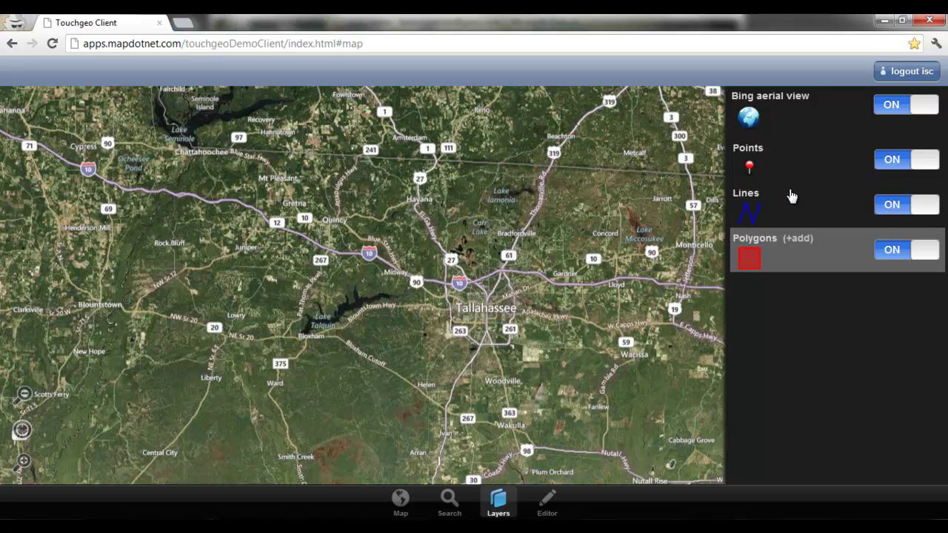
{"action": "left_click", "coordinate": [910, 107]}
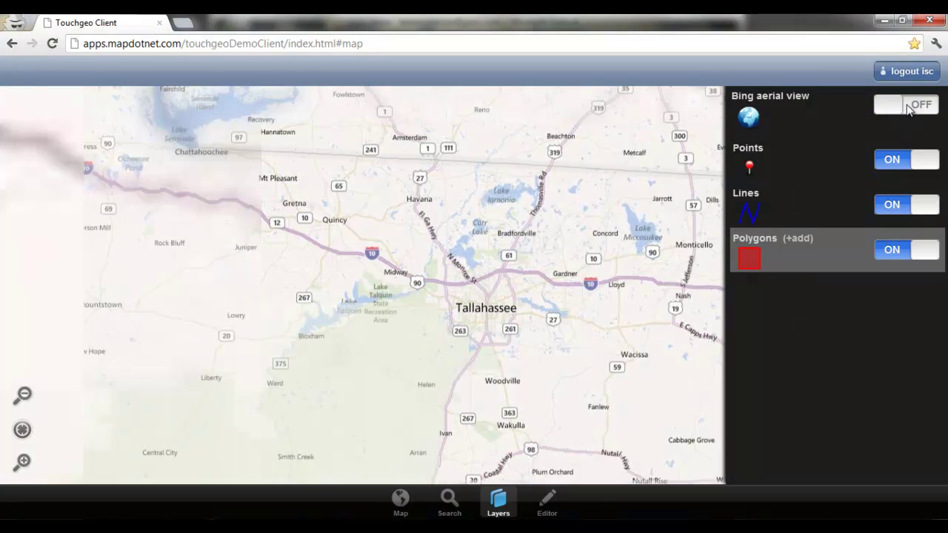
{"action": "left_click", "coordinate": [909, 107]}
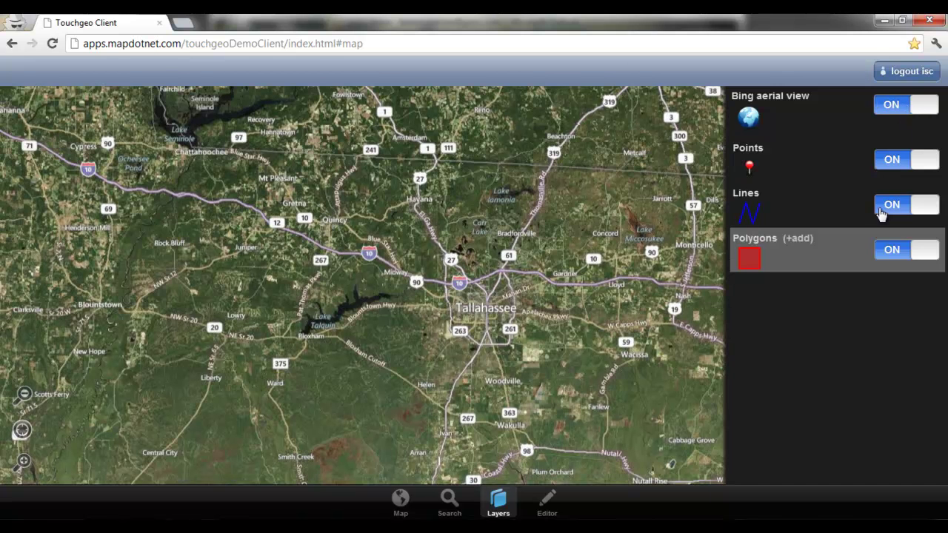
Step: Start a new polygon with text 'Hello Tallahassee!' and lookup value Value2
{"action": "left_click", "coordinate": [798, 239]}
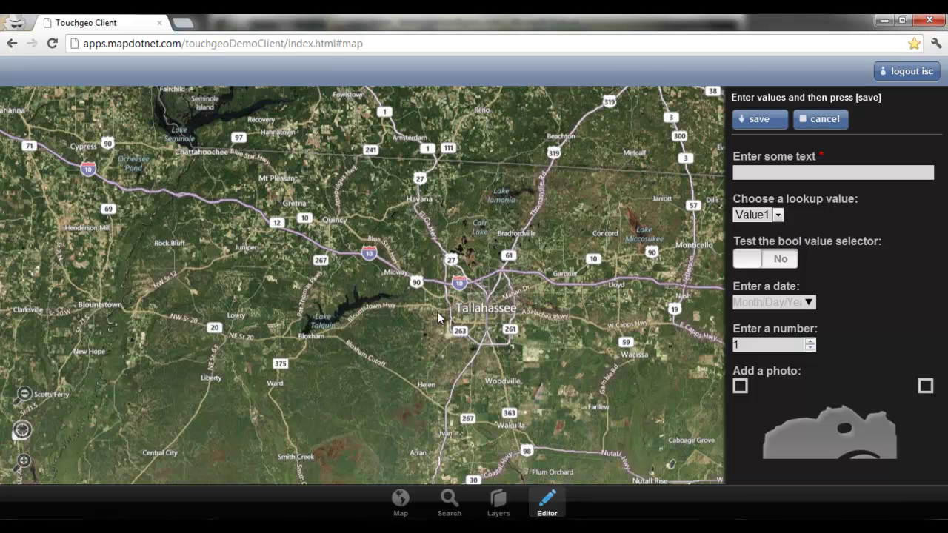
{"action": "left_click", "coordinate": [751, 173]}
{"action": "type", "text": "Hello Tallahassee!"}
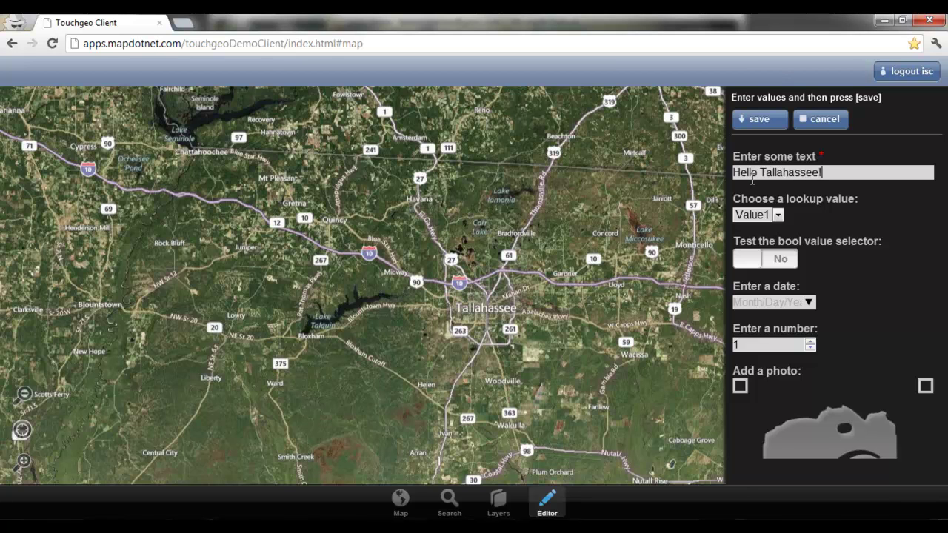
{"action": "left_click", "coordinate": [778, 216]}
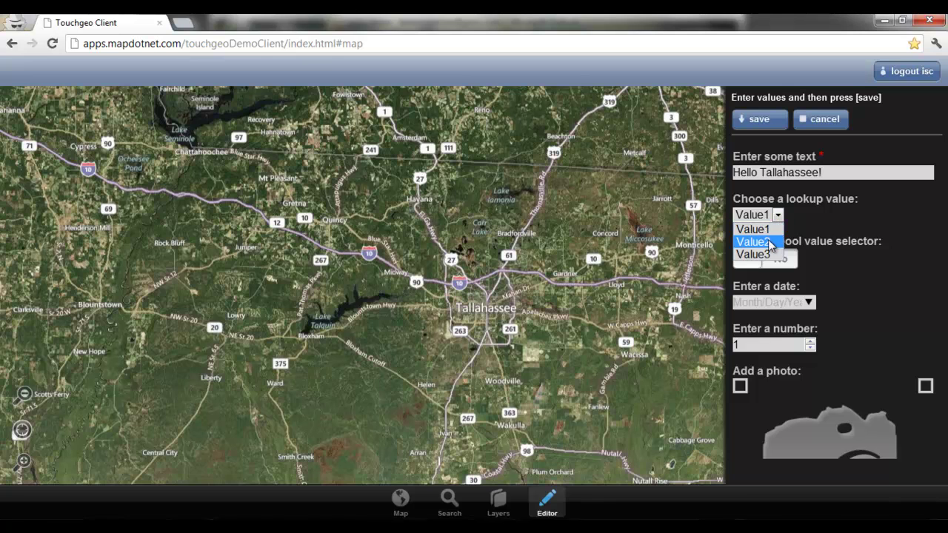
{"action": "left_click", "coordinate": [772, 241]}
Step: Set bool to Yes, date to 9/5/2012 and number to 3, then start choosing a photo
{"action": "left_click", "coordinate": [772, 266]}
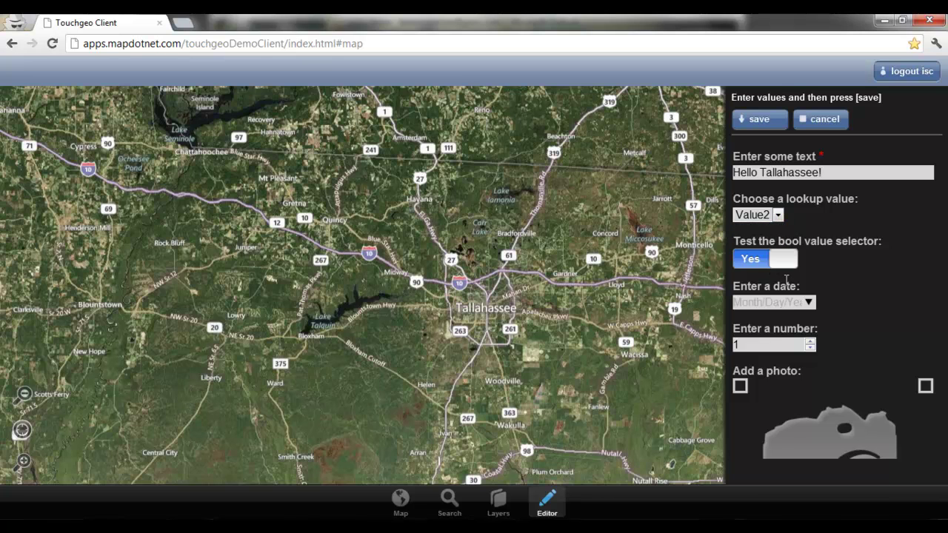
{"action": "left_click", "coordinate": [808, 303]}
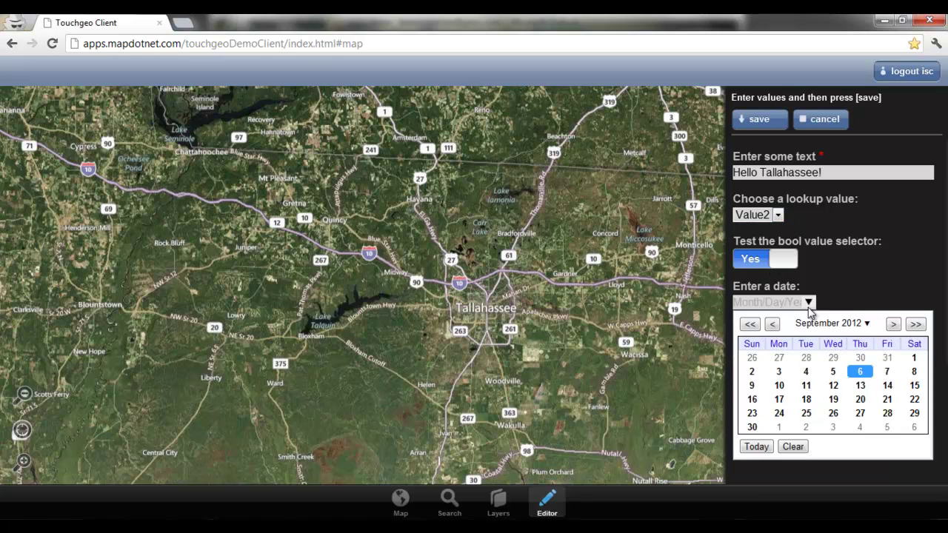
{"action": "left_click", "coordinate": [829, 371]}
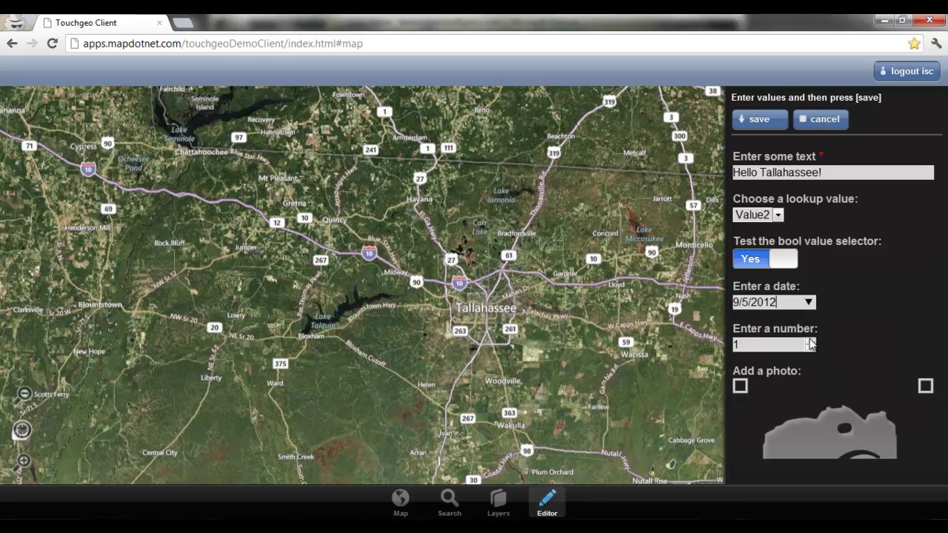
{"action": "left_click", "coordinate": [810, 342]}
{"action": "left_click", "coordinate": [810, 341]}
{"action": "scroll", "coordinate": [860, 228], "scroll_direction": "down", "scroll_amount": 3}
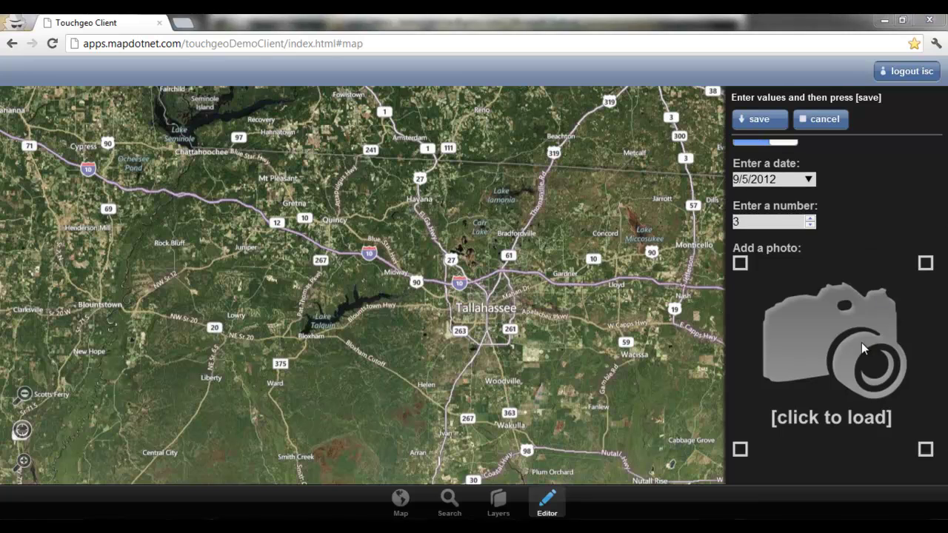
{"action": "left_click", "coordinate": [861, 348]}
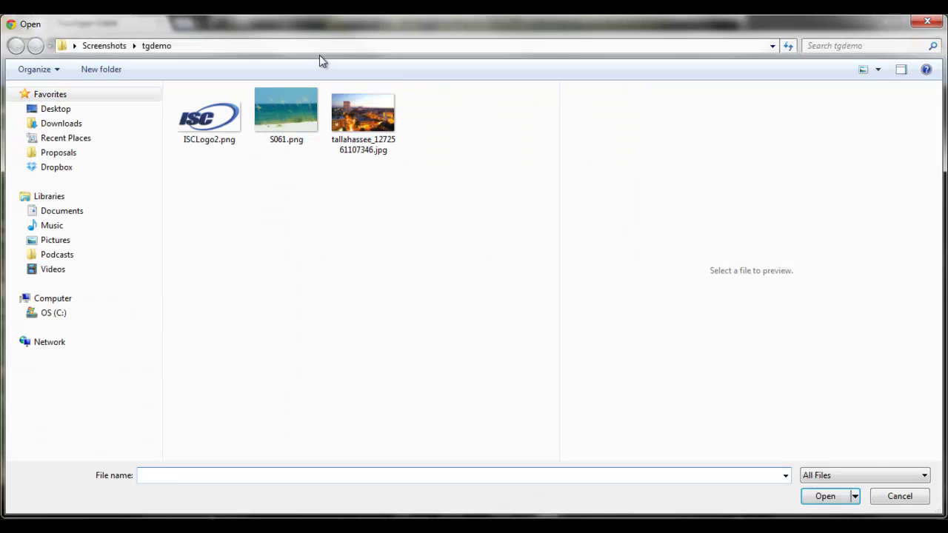
Step: Attach the Tallahassee city .jpg photo and zoom the map into central Tallahassee
{"action": "left_click", "coordinate": [374, 137]}
{"action": "left_click", "coordinate": [828, 496]}
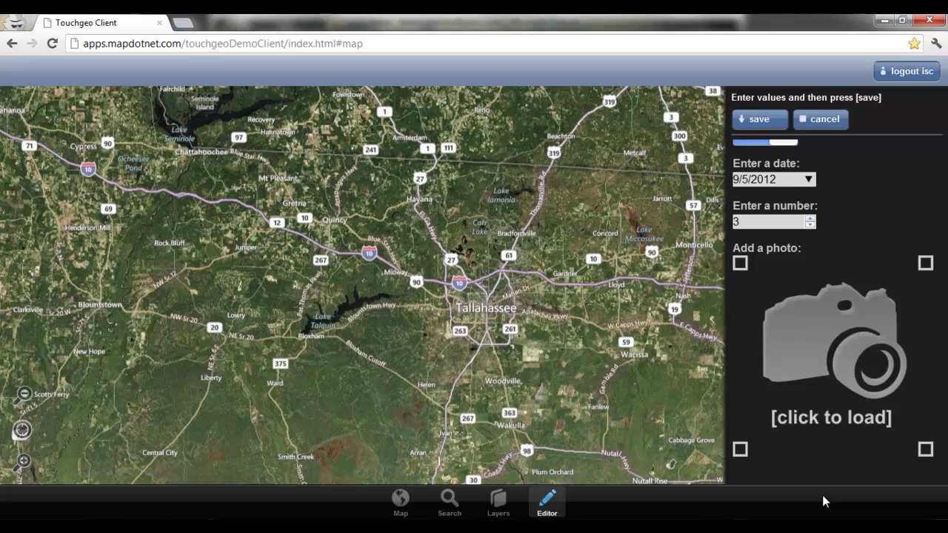
{"action": "scroll", "coordinate": [870, 333], "scroll_direction": "up", "scroll_amount": 2}
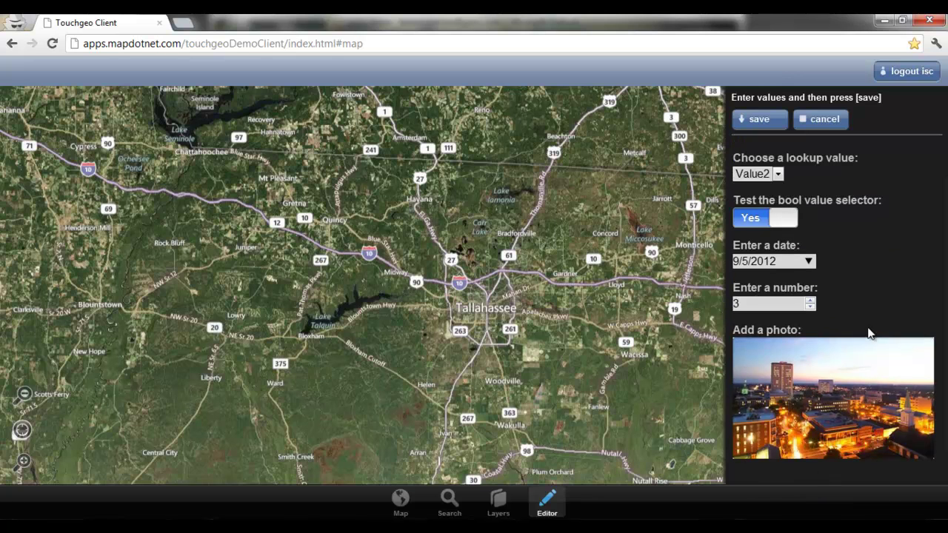
{"action": "scroll", "coordinate": [870, 333], "scroll_direction": "up", "scroll_amount": 1}
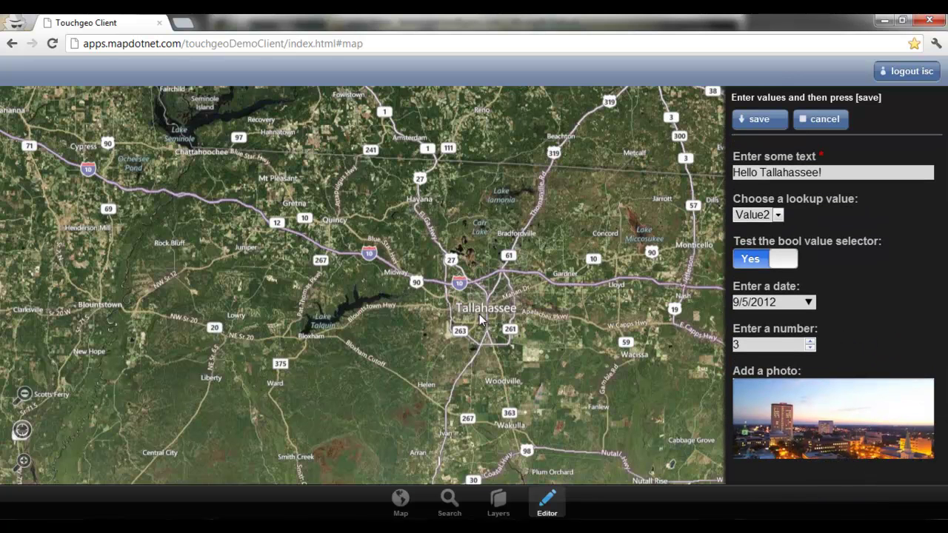
{"action": "scroll", "coordinate": [480, 318], "scroll_direction": "up", "scroll_amount": 5}
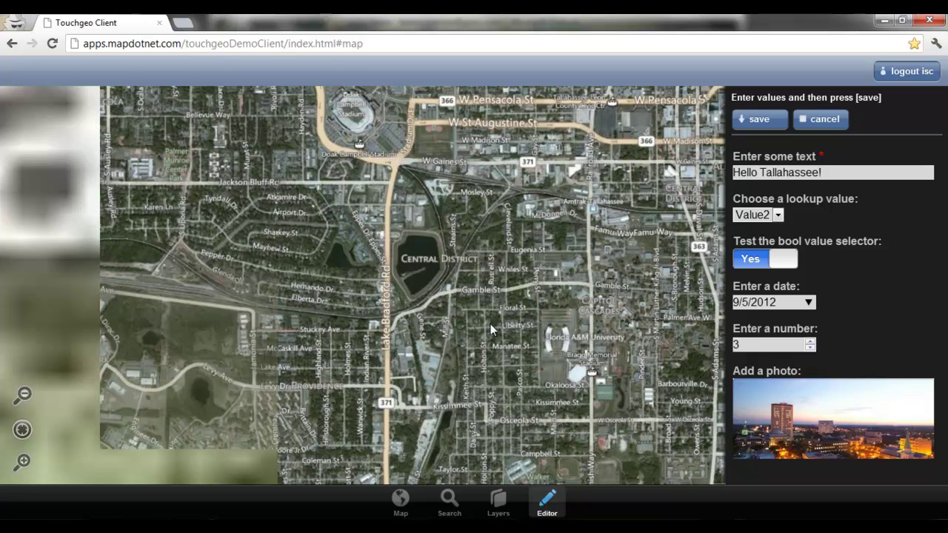
Step: Draw a five-vertex polygon around Florida A&M University and save it
{"action": "left_click", "coordinate": [478, 340]}
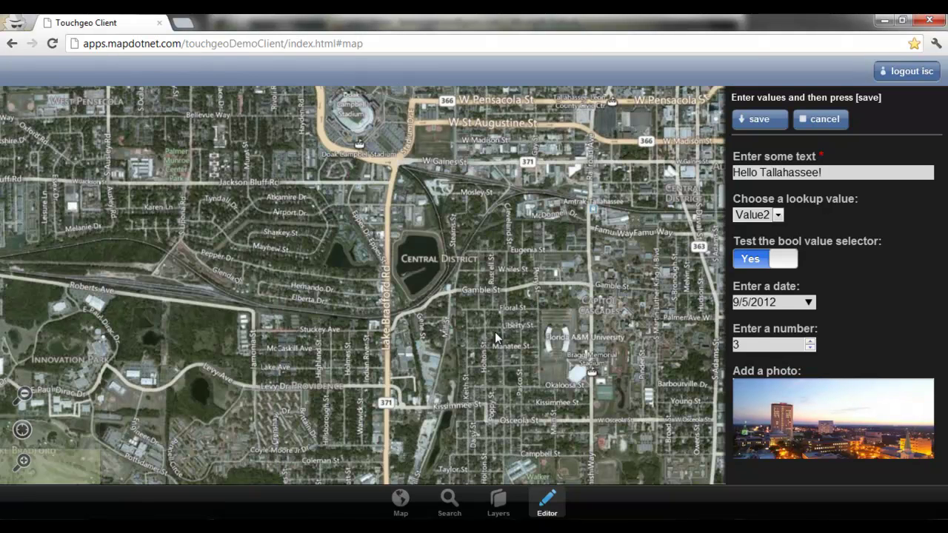
{"action": "left_click", "coordinate": [612, 253]}
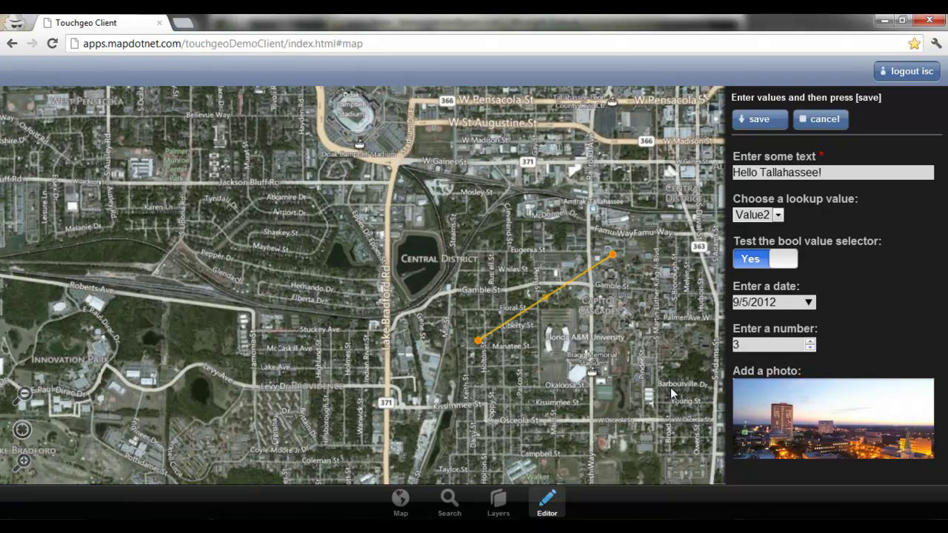
{"action": "left_click", "coordinate": [670, 387]}
{"action": "left_click", "coordinate": [527, 450]}
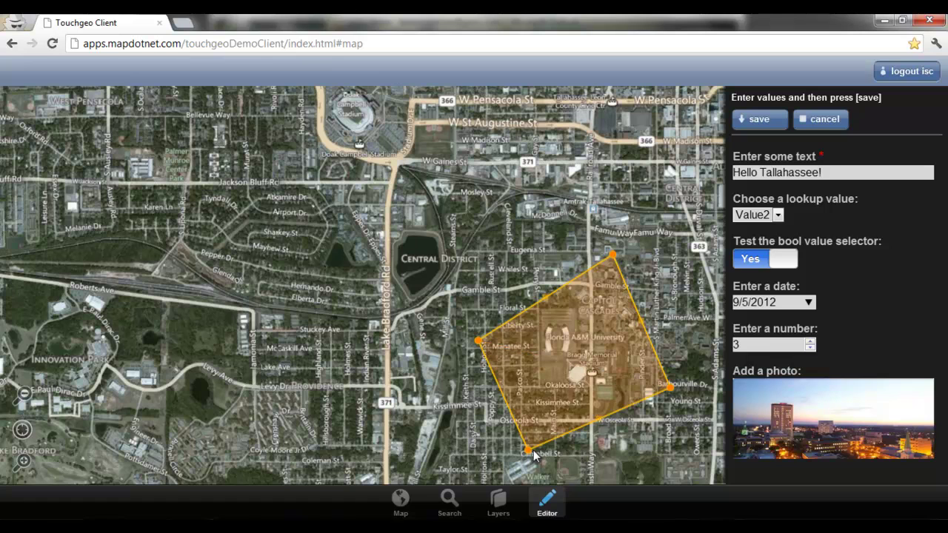
{"action": "left_click_drag", "start_coordinate": [641, 323], "coordinate": [668, 285]}
{"action": "left_click", "coordinate": [760, 120]}
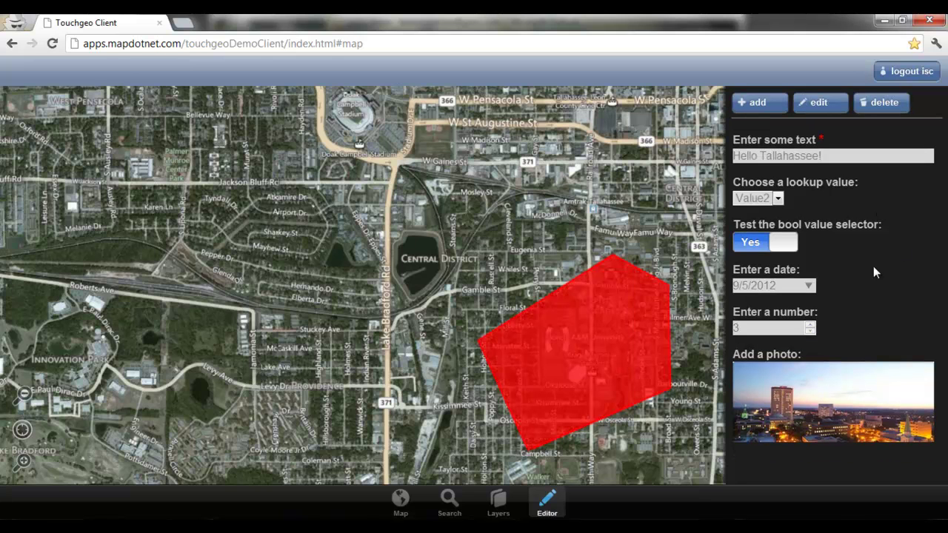
{"action": "left_click_drag", "start_coordinate": [705, 341], "coordinate": [638, 309]}
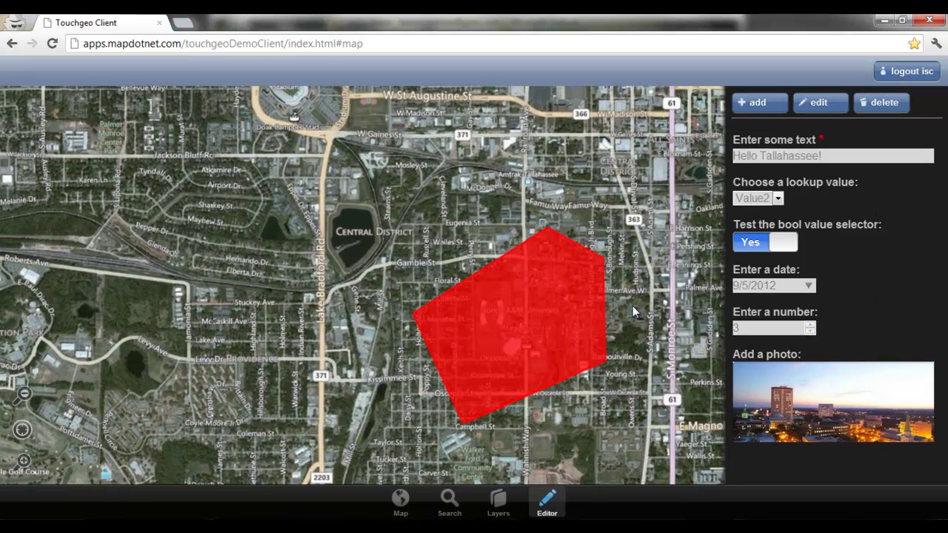
Step: Make Points the editing layer, jump to the current location and start a new point
{"action": "left_click", "coordinate": [497, 504]}
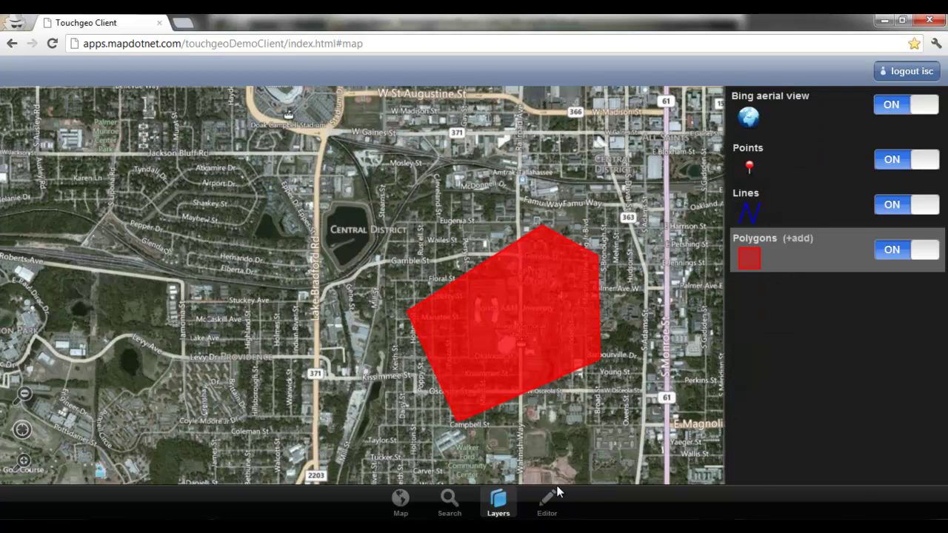
{"action": "left_click", "coordinate": [812, 171]}
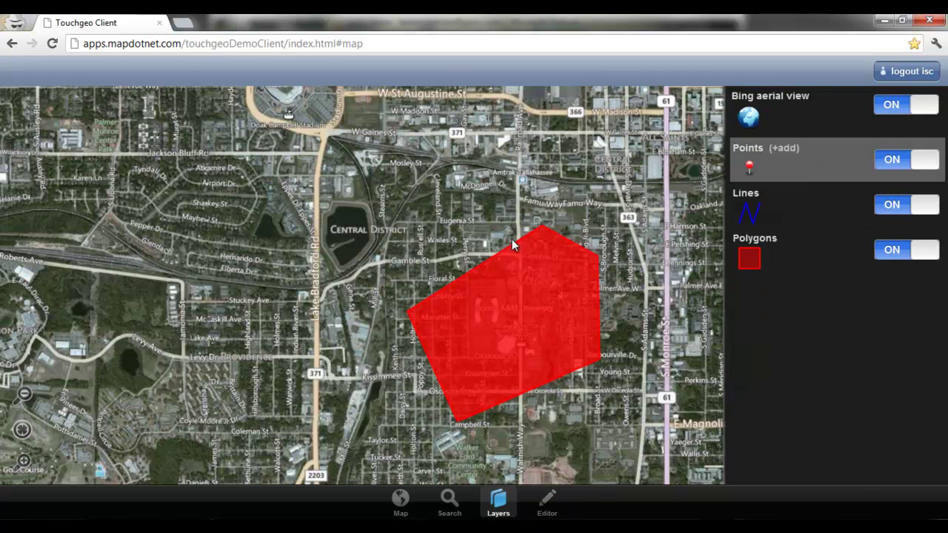
{"action": "left_click", "coordinate": [24, 436]}
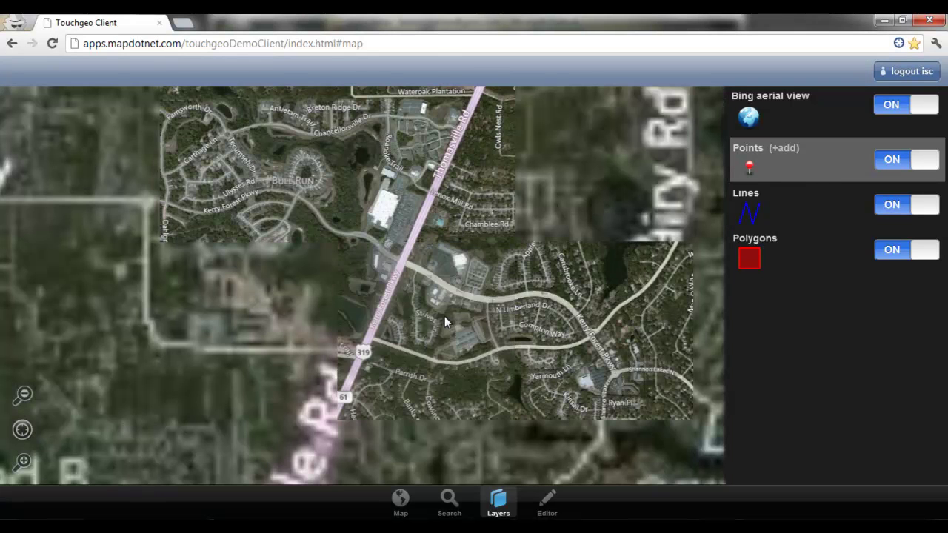
{"action": "scroll", "coordinate": [485, 294], "scroll_direction": "up", "scroll_amount": 3}
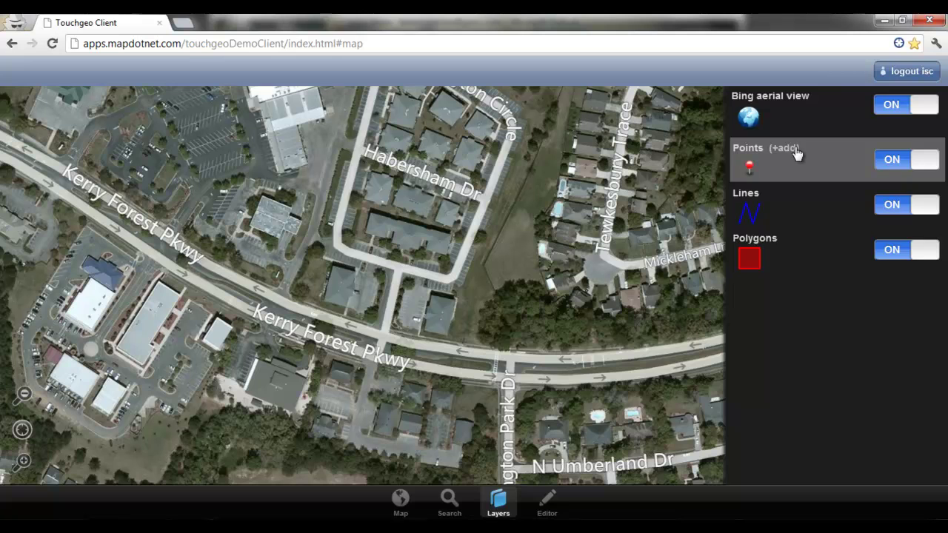
{"action": "left_click", "coordinate": [550, 503]}
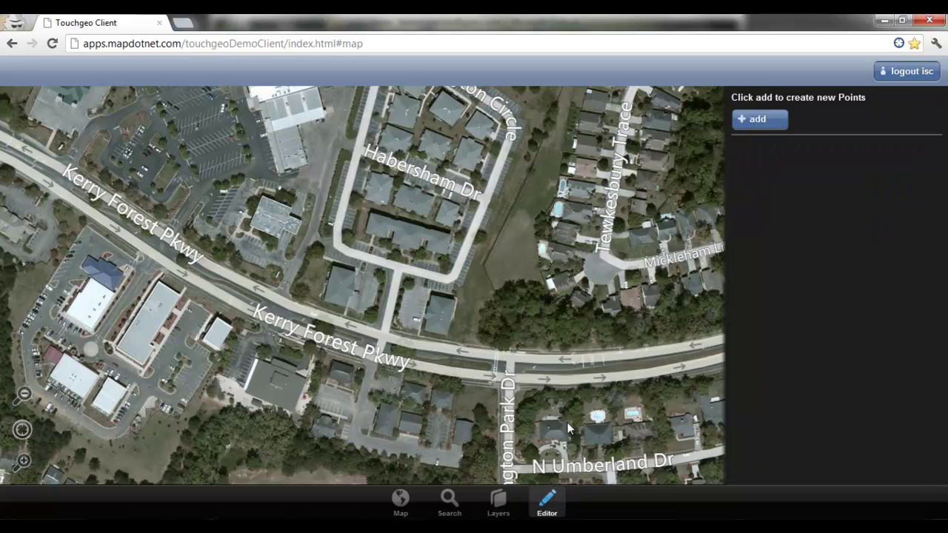
{"action": "left_click", "coordinate": [777, 128]}
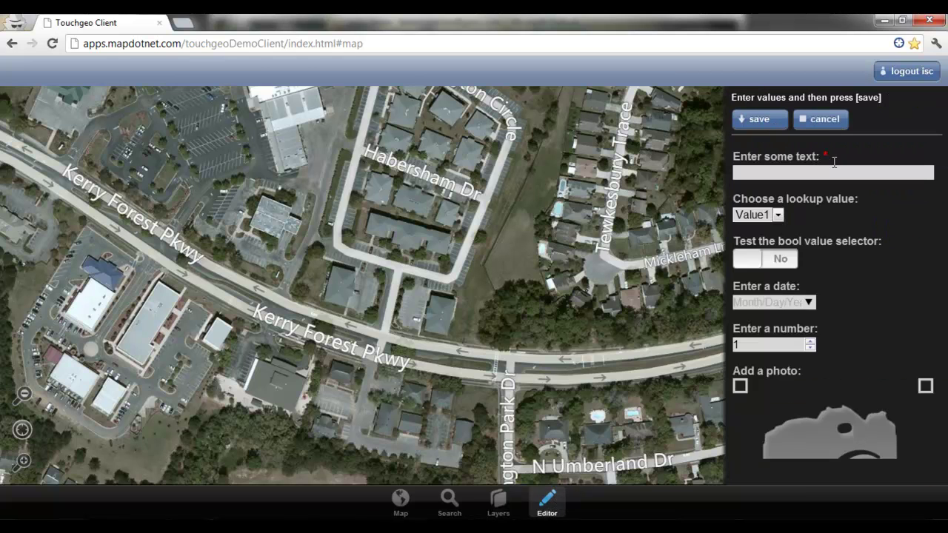
Step: Give the point text 'ISC Office', lookup Value2, bool Yes and date 9/19/2012
{"action": "left_click", "coordinate": [810, 175]}
{"action": "type", "text": "ISC Office"}
{"action": "left_click", "coordinate": [779, 217]}
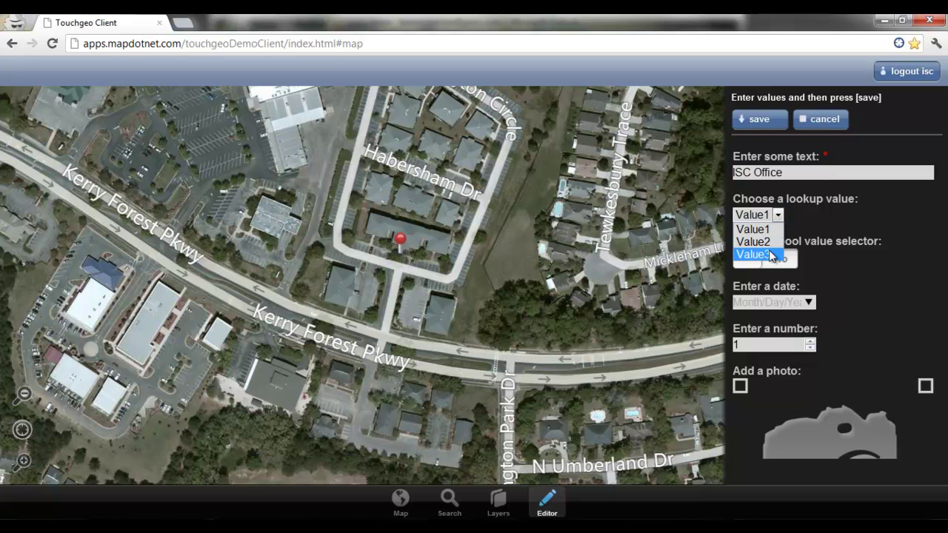
{"action": "left_click", "coordinate": [770, 242]}
{"action": "left_click", "coordinate": [784, 260]}
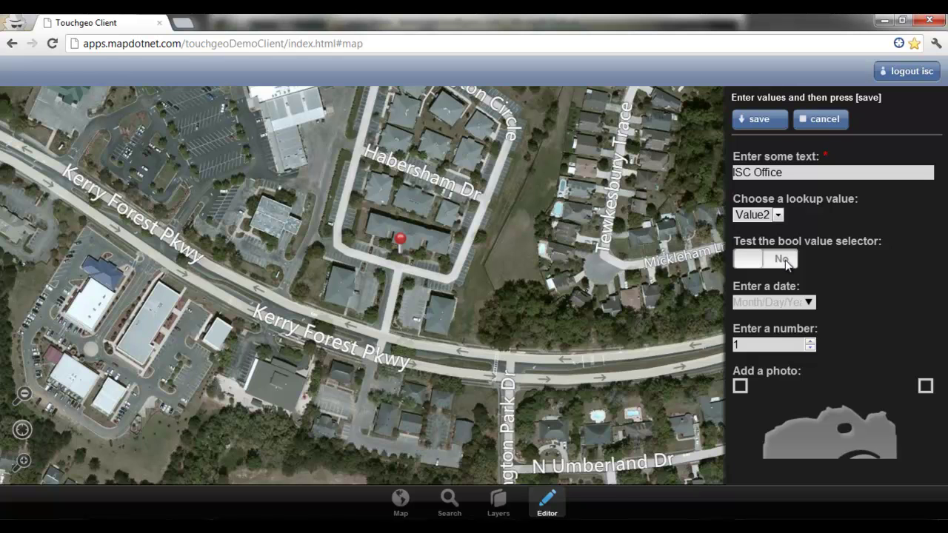
{"action": "left_click", "coordinate": [808, 302]}
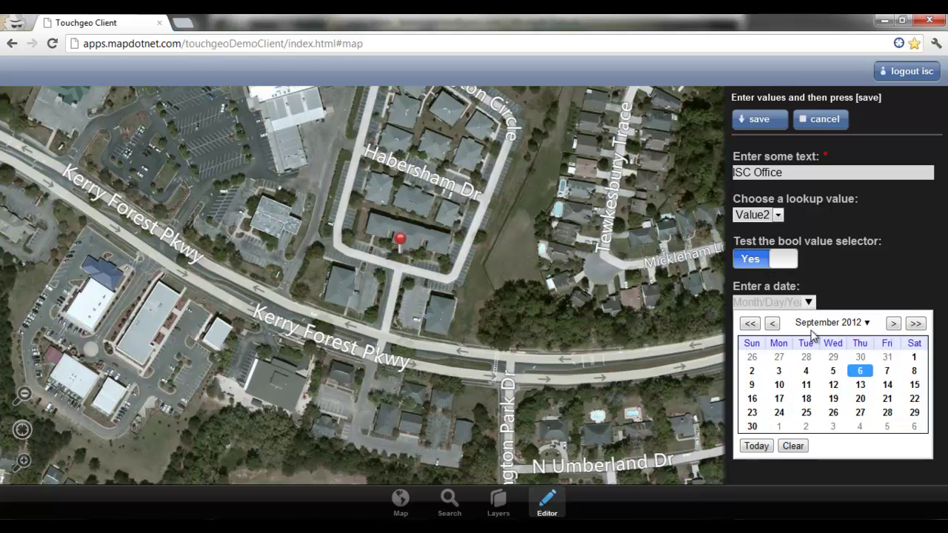
{"action": "left_click", "coordinate": [833, 398]}
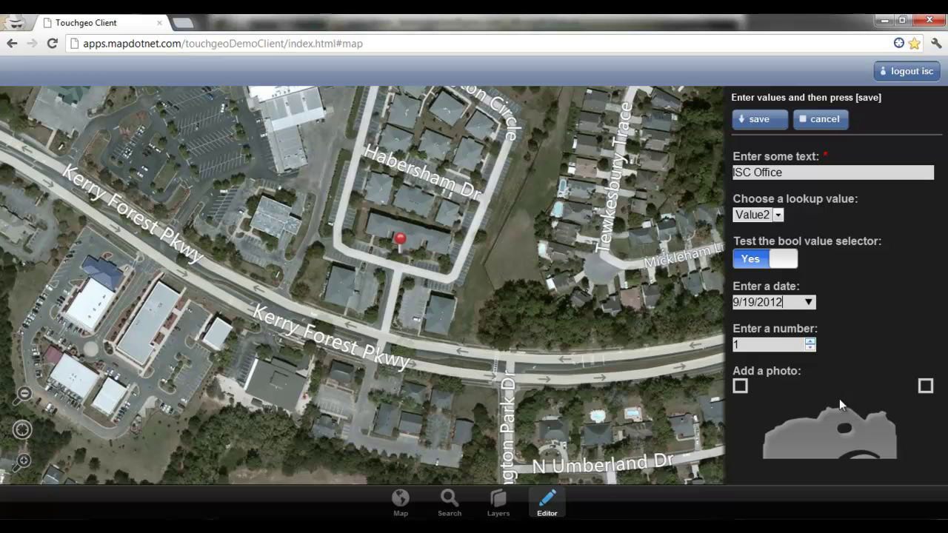
Step: Attach ISCLogo2.png as the point's photo and save the point
{"action": "left_click", "coordinate": [836, 431]}
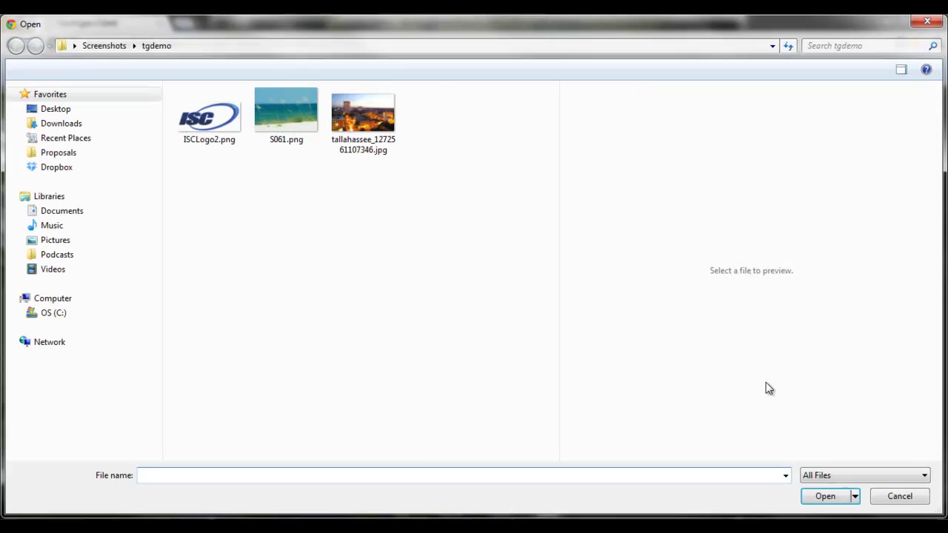
{"action": "left_click", "coordinate": [204, 114]}
{"action": "left_click", "coordinate": [835, 496]}
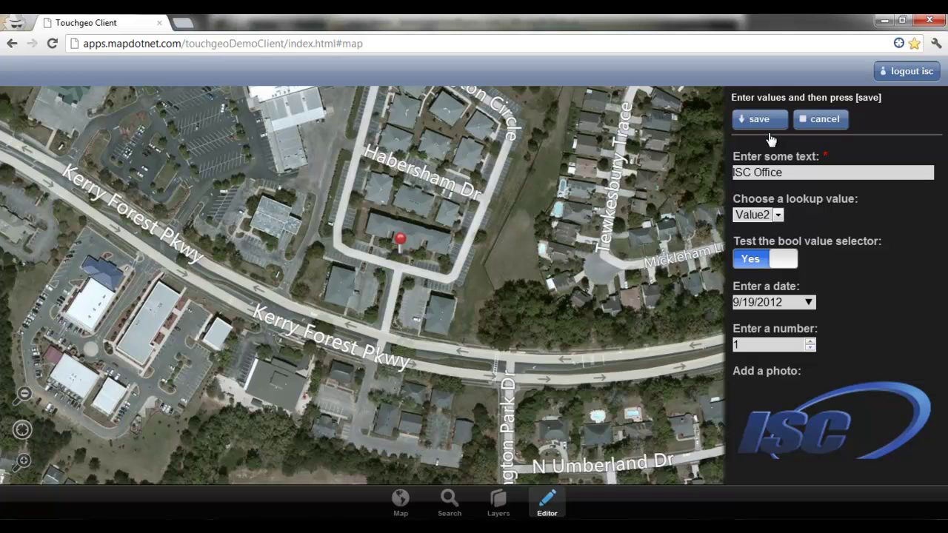
{"action": "left_click", "coordinate": [759, 120]}
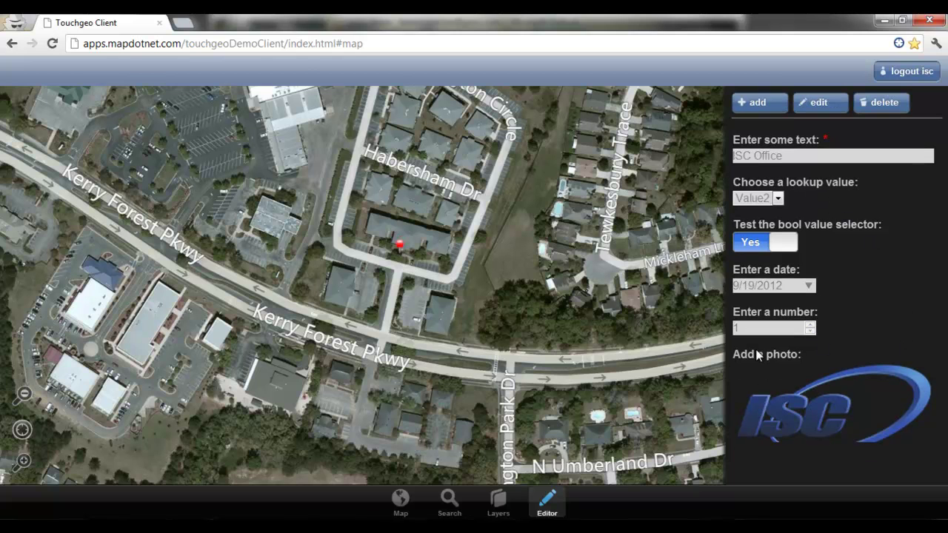
Step: Zoom out and make Lines the layer for editing
{"action": "scroll", "coordinate": [581, 335], "scroll_direction": "down", "scroll_amount": 2}
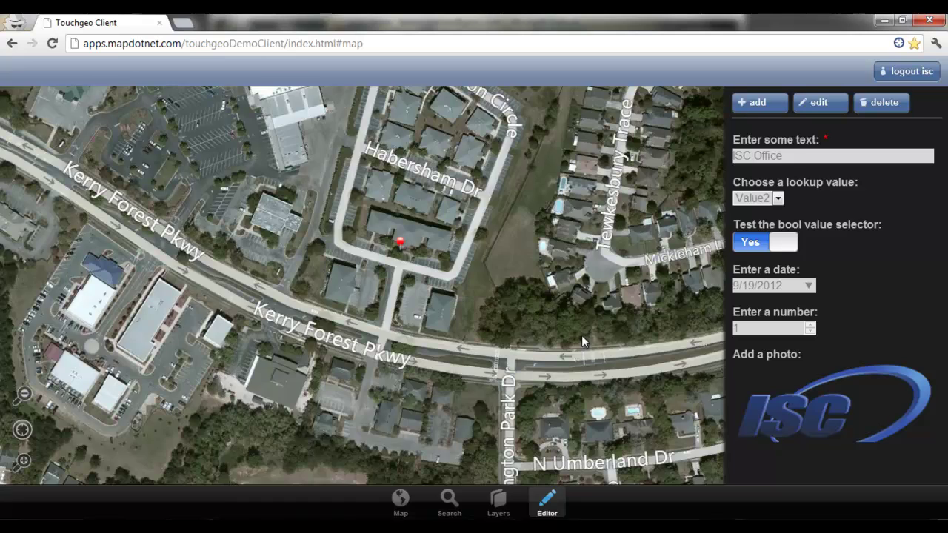
{"action": "scroll", "coordinate": [589, 315], "scroll_direction": "down", "scroll_amount": 3}
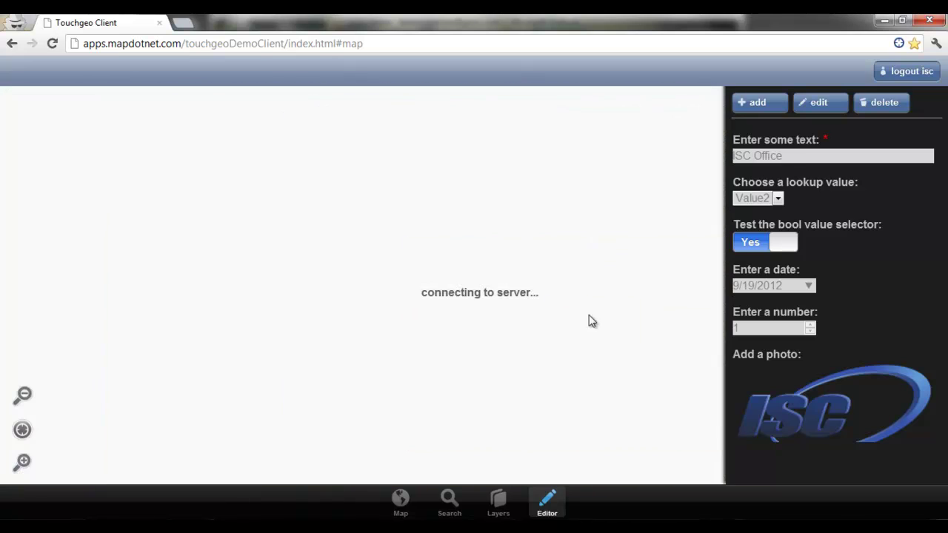
{"action": "left_click", "coordinate": [504, 508]}
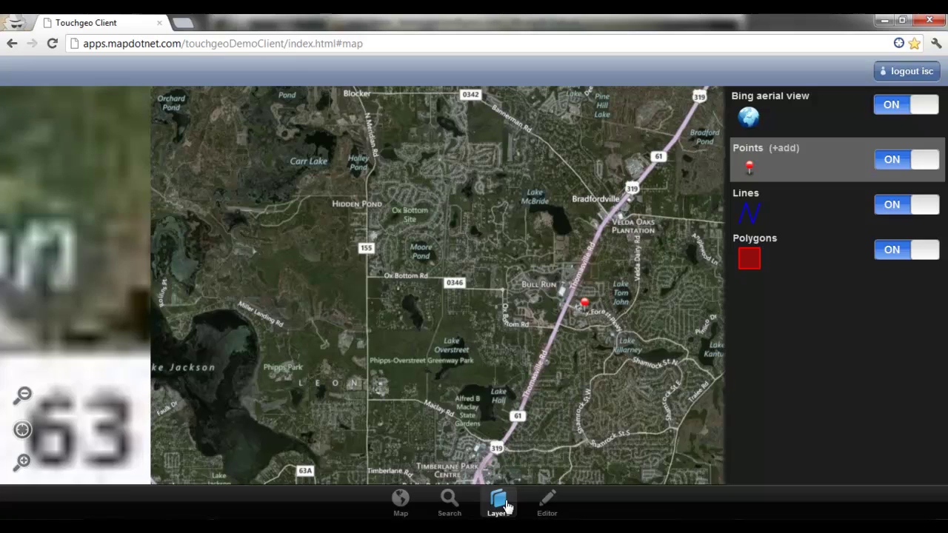
{"action": "left_click", "coordinate": [803, 214]}
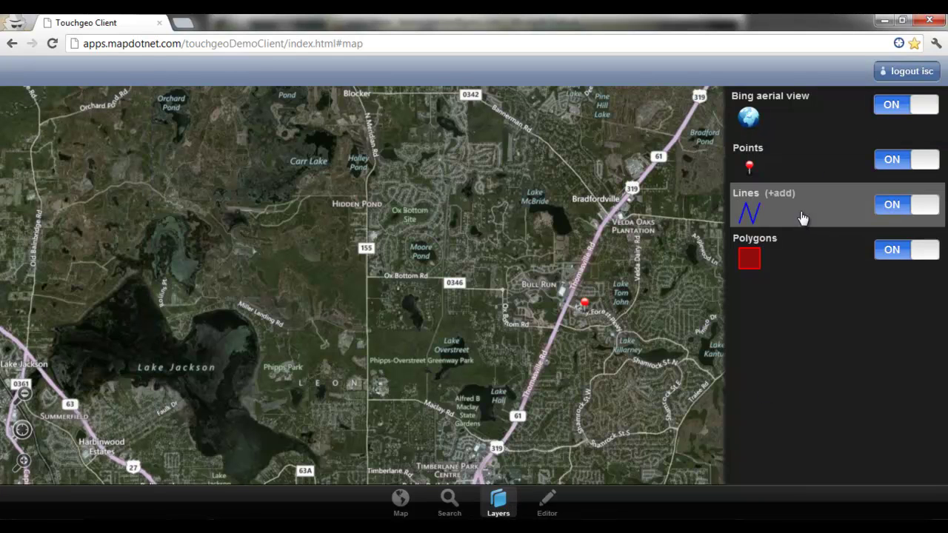
{"action": "left_click", "coordinate": [549, 505]}
{"action": "scroll", "coordinate": [628, 311], "scroll_direction": "down", "scroll_amount": 1}
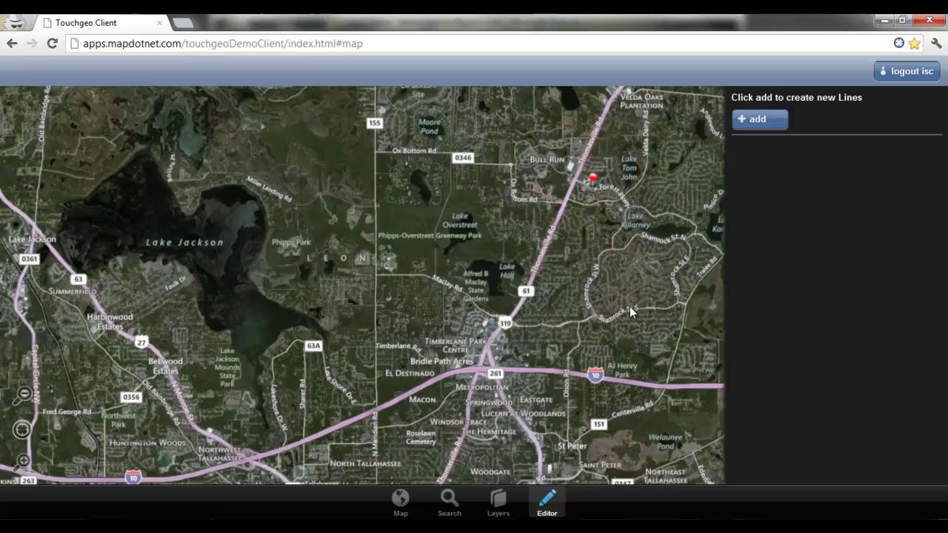
{"action": "scroll", "coordinate": [645, 309], "scroll_direction": "down", "scroll_amount": 1}
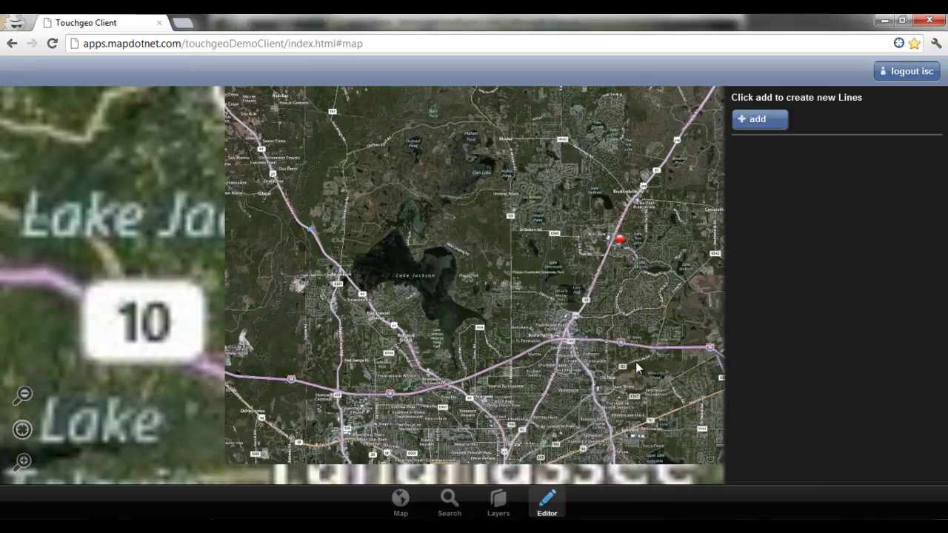
{"action": "scroll", "coordinate": [636, 362], "scroll_direction": "down", "scroll_amount": 2}
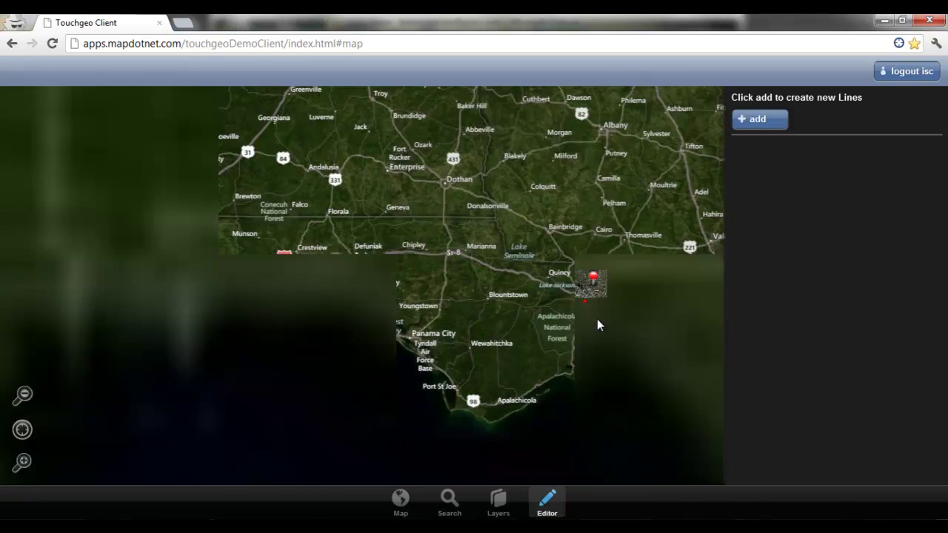
Step: Draw a three-vertex line from Tallahassee to the Apalachicola coast labelled 'To the beach!'
{"action": "left_click", "coordinate": [769, 119]}
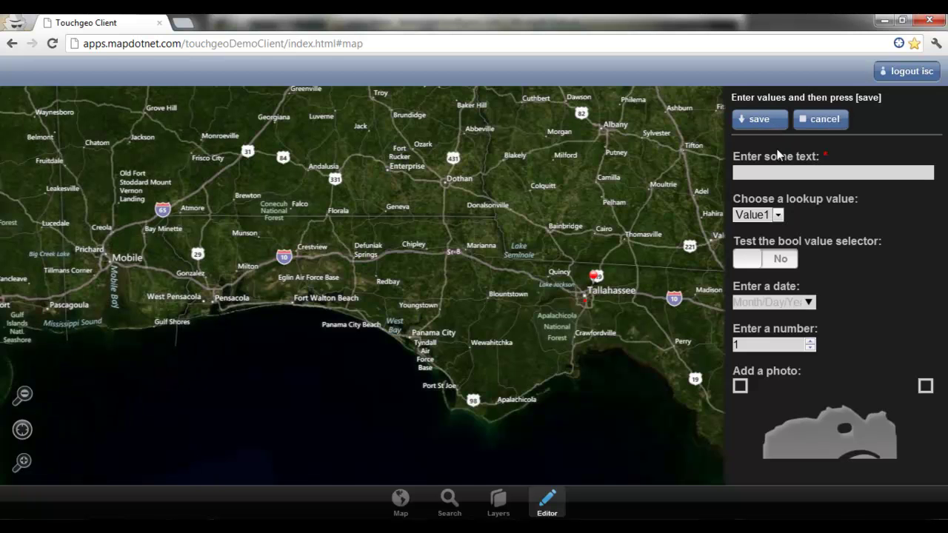
{"action": "left_click", "coordinate": [590, 289]}
{"action": "left_click", "coordinate": [568, 370]}
{"action": "left_click", "coordinate": [525, 391]}
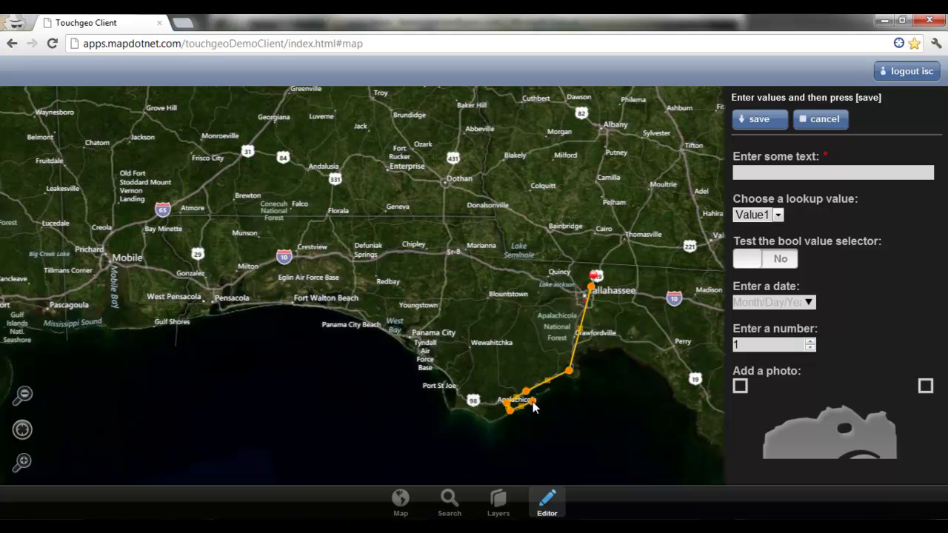
{"action": "left_click", "coordinate": [794, 177]}
{"action": "type", "text": "To the beach!"}
Step: Set the line's lookup to Value2, bool to Yes and date to 9/11/2012
{"action": "left_click", "coordinate": [774, 215]}
{"action": "left_click", "coordinate": [768, 242]}
{"action": "left_click", "coordinate": [768, 264]}
{"action": "left_click", "coordinate": [809, 303]}
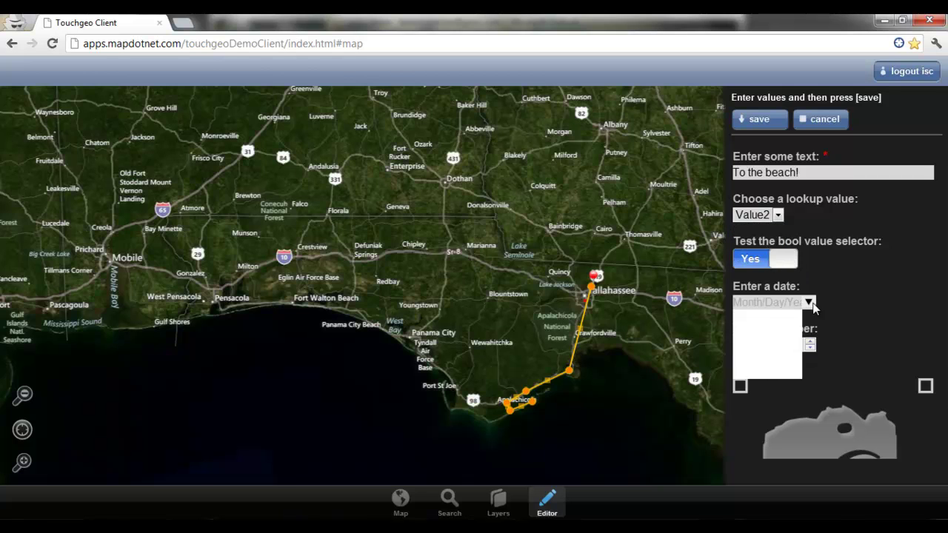
{"action": "left_click", "coordinate": [806, 385]}
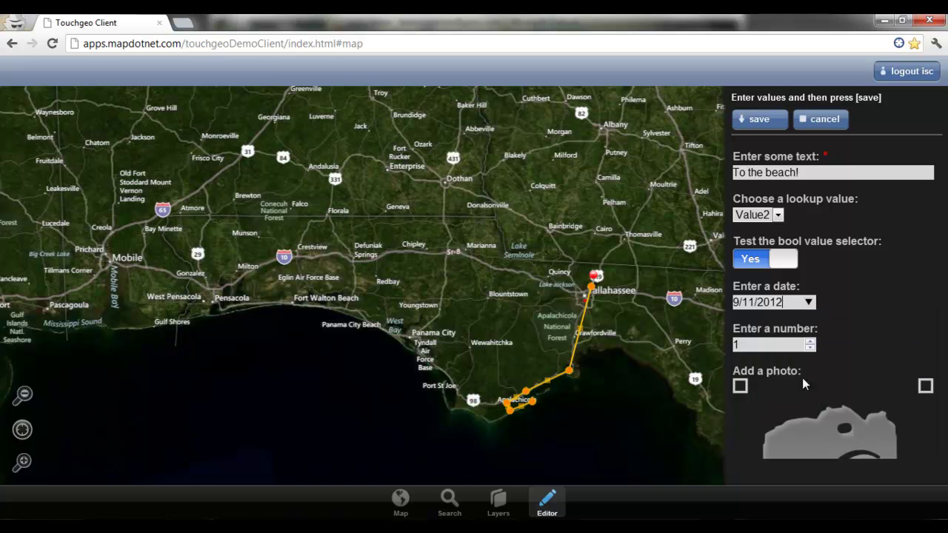
Step: Attach S061.png as the line's beach photo and save the line
{"action": "left_click", "coordinate": [835, 408]}
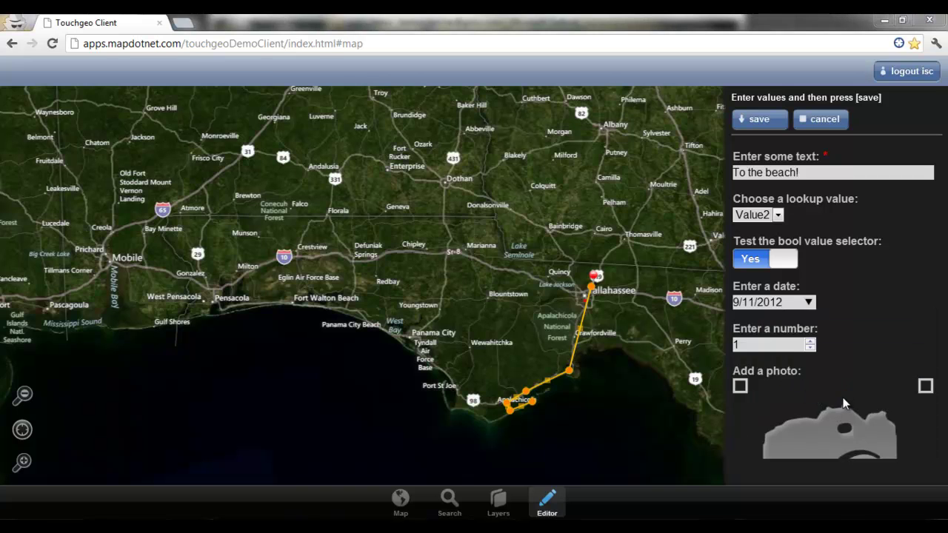
{"action": "left_click", "coordinate": [286, 115]}
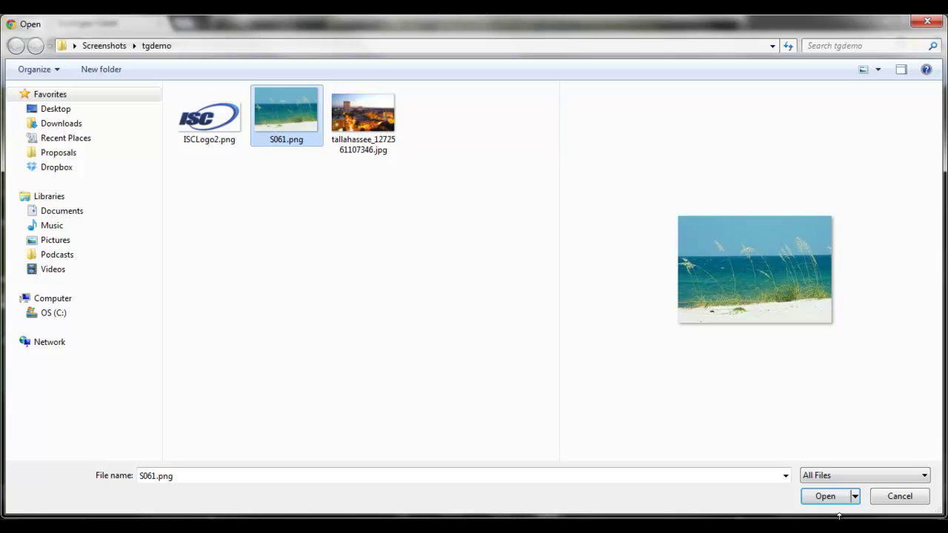
{"action": "left_click", "coordinate": [833, 498]}
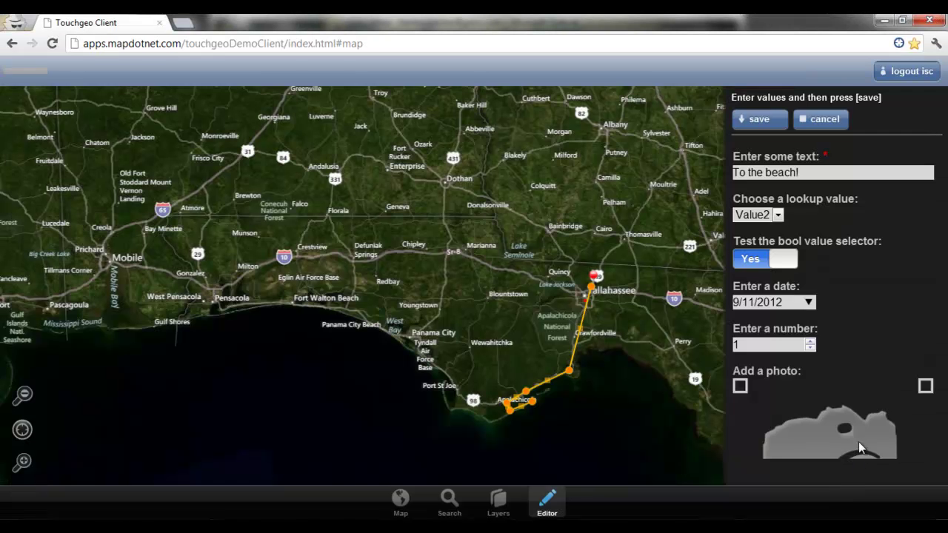
{"action": "left_click", "coordinate": [757, 119]}
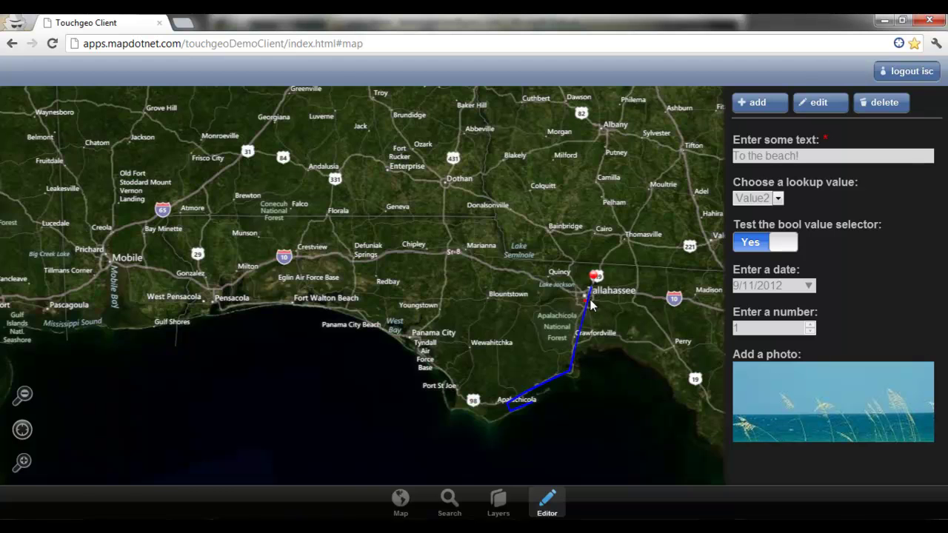
Step: Select the Hello Tallahassee! polygon on the Polygons layer and enter shape editing
{"action": "scroll", "coordinate": [592, 301], "scroll_direction": "up", "scroll_amount": 3}
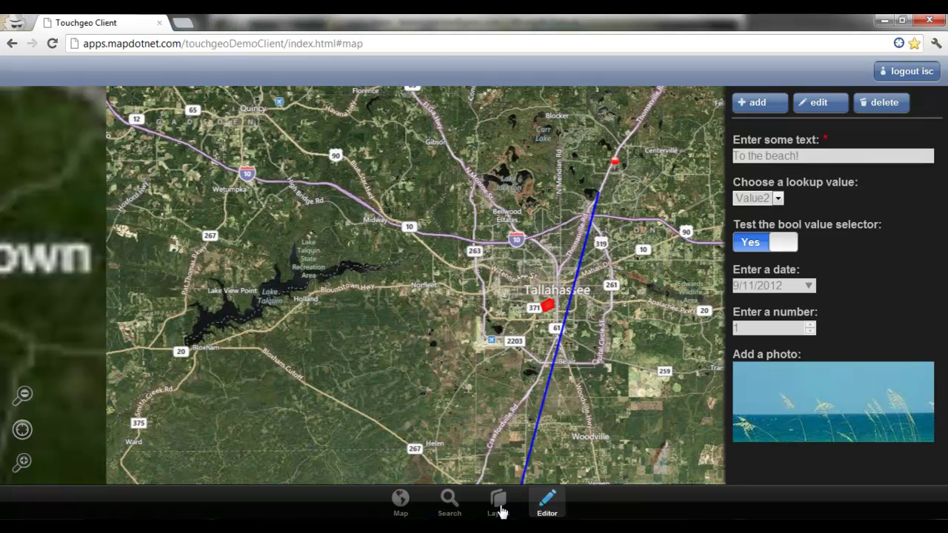
{"action": "left_click", "coordinate": [500, 508]}
{"action": "left_click", "coordinate": [769, 246]}
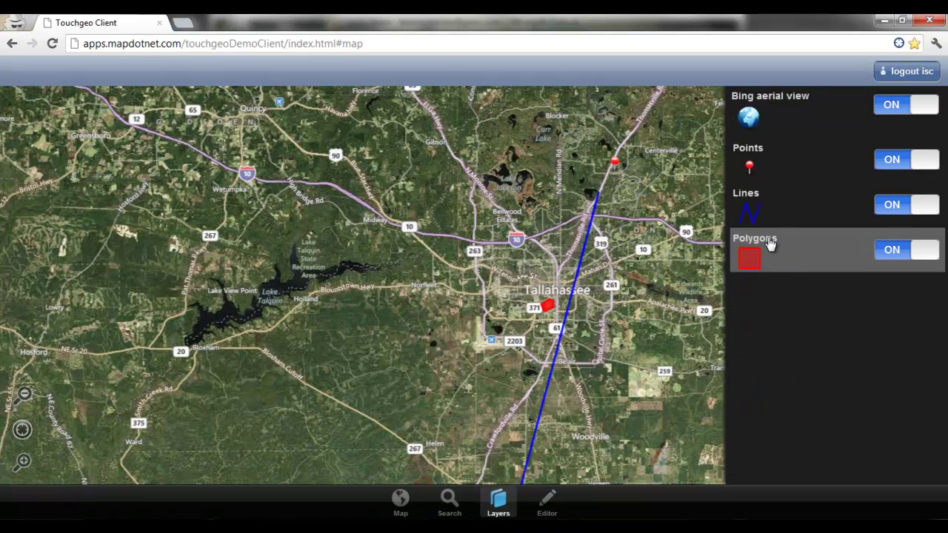
{"action": "left_click", "coordinate": [548, 305]}
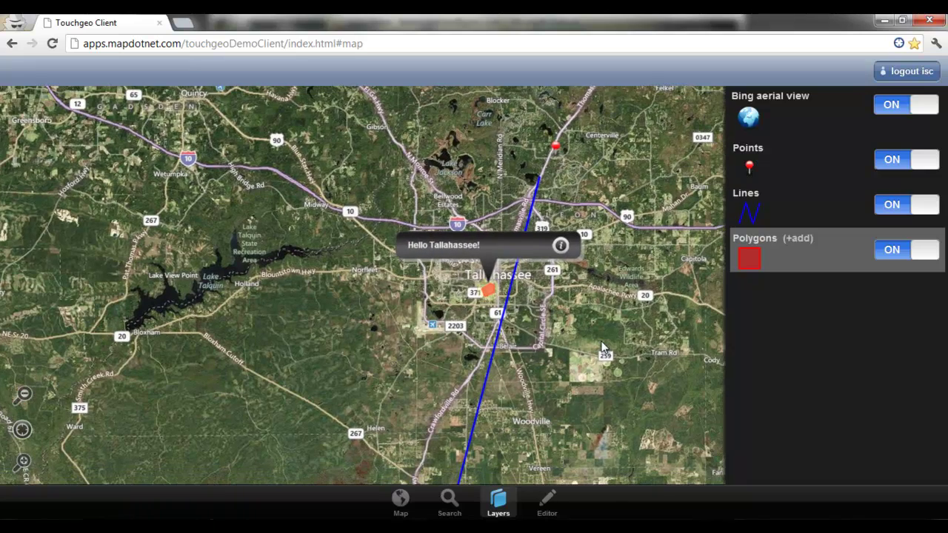
{"action": "left_click", "coordinate": [548, 242]}
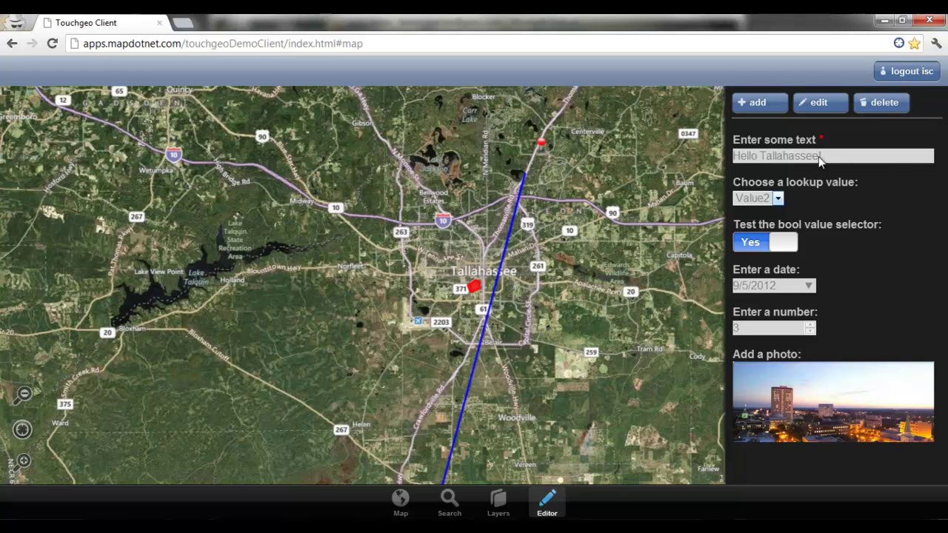
{"action": "left_click", "coordinate": [808, 108]}
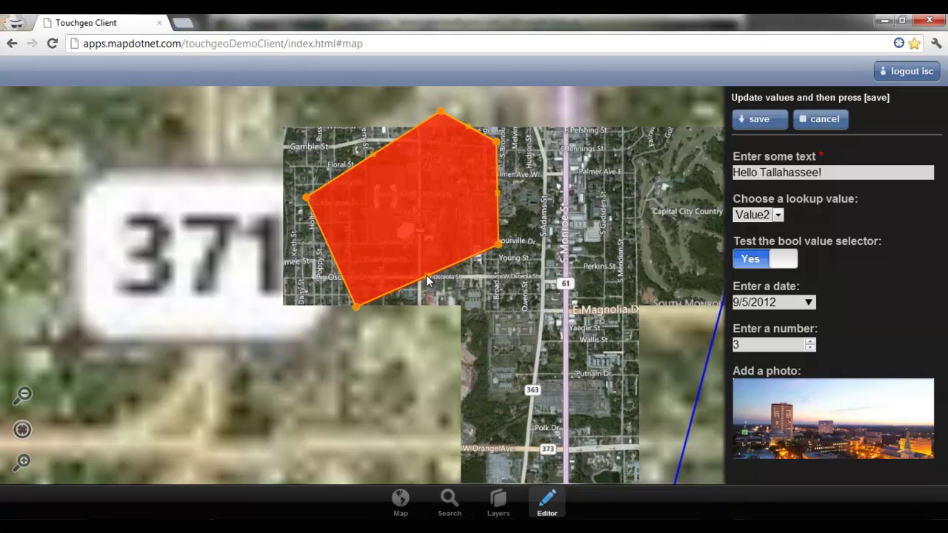
Step: Stretch the polygon south and east past S Monroe St, then save it
{"action": "left_click_drag", "start_coordinate": [427, 275], "coordinate": [548, 398]}
{"action": "left_click_drag", "start_coordinate": [499, 247], "coordinate": [651, 247]}
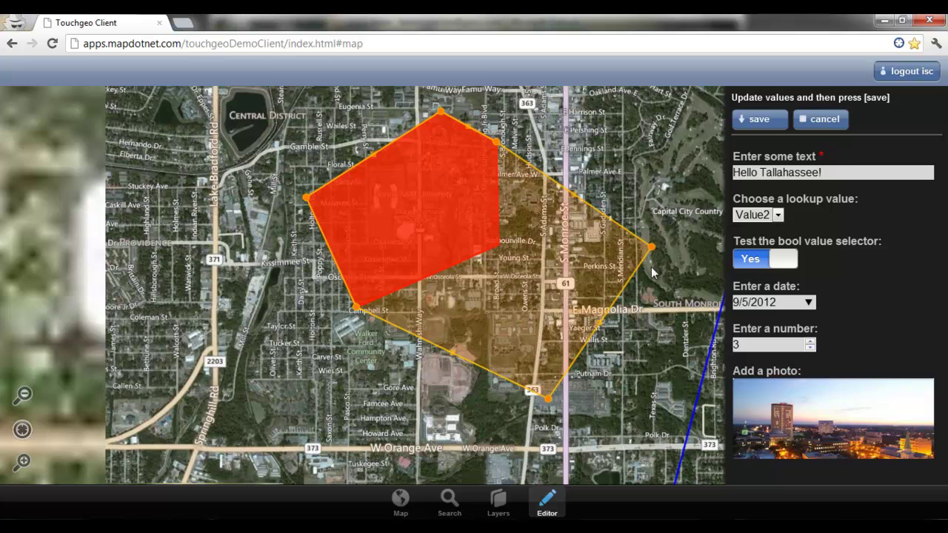
{"action": "left_click", "coordinate": [759, 120]}
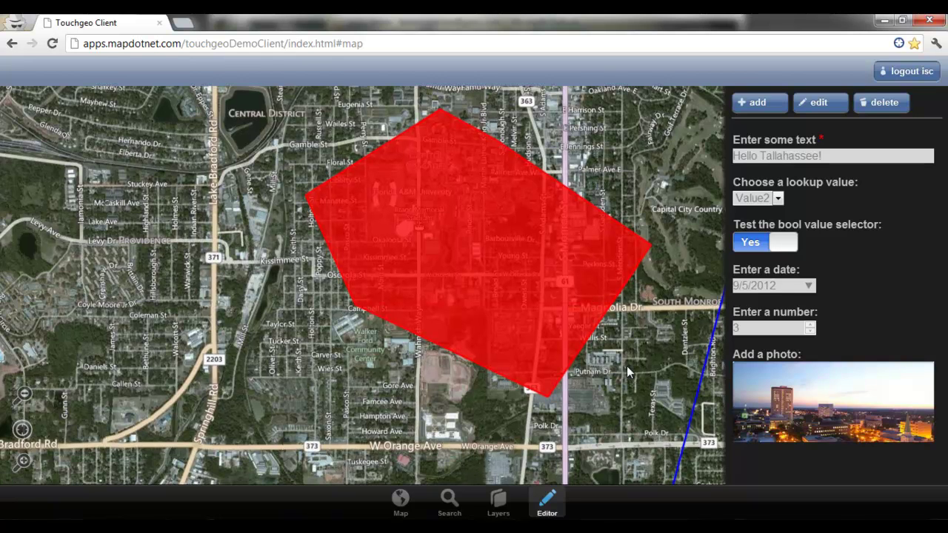
Step: Search polygons for 'Hello' and jump to the Hello Tallahassee! result
{"action": "left_click", "coordinate": [449, 503]}
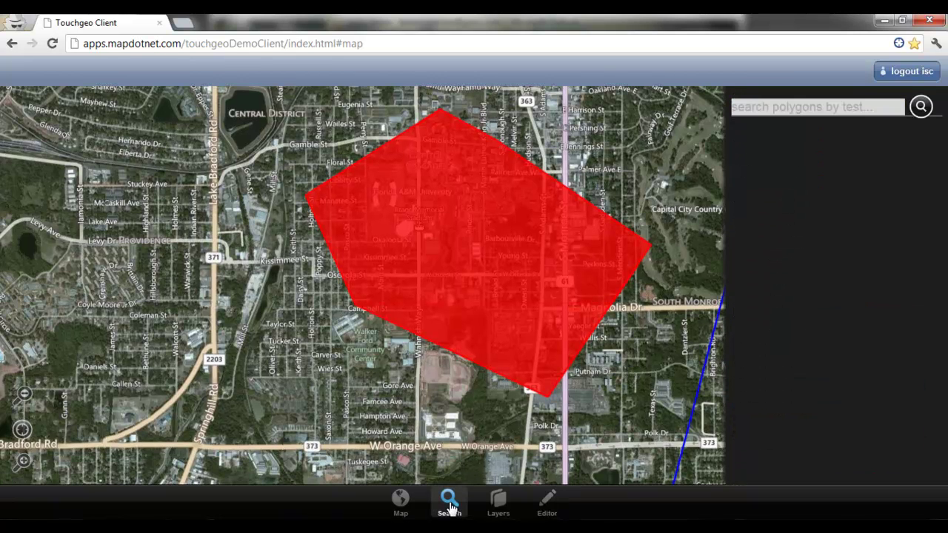
{"action": "left_click", "coordinate": [756, 109]}
{"action": "type", "text": "Hello"}
{"action": "left_click", "coordinate": [920, 106]}
{"action": "left_click", "coordinate": [821, 138]}
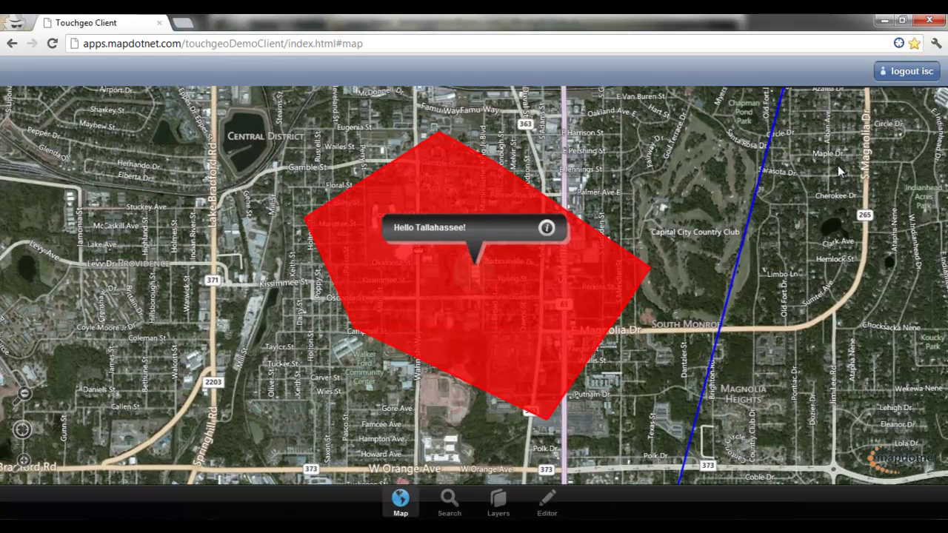